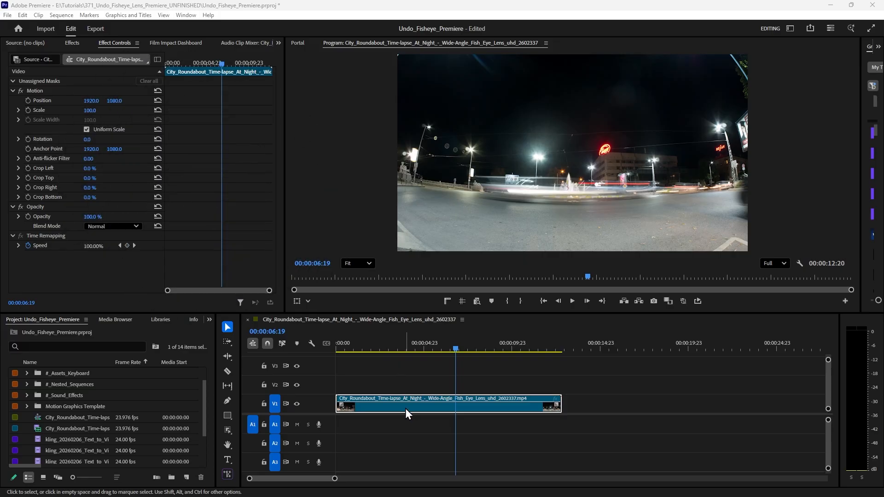
Search the effects for "Lens d" and apply Lens Distortion to the fisheye roundabout clip on V1
{"action": "left_click", "coordinate": [405, 408]}
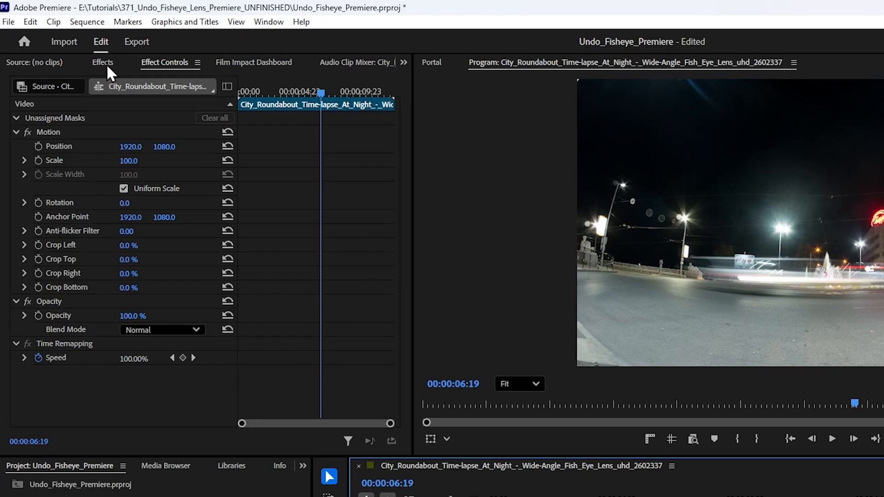
{"action": "left_click", "coordinate": [73, 43]}
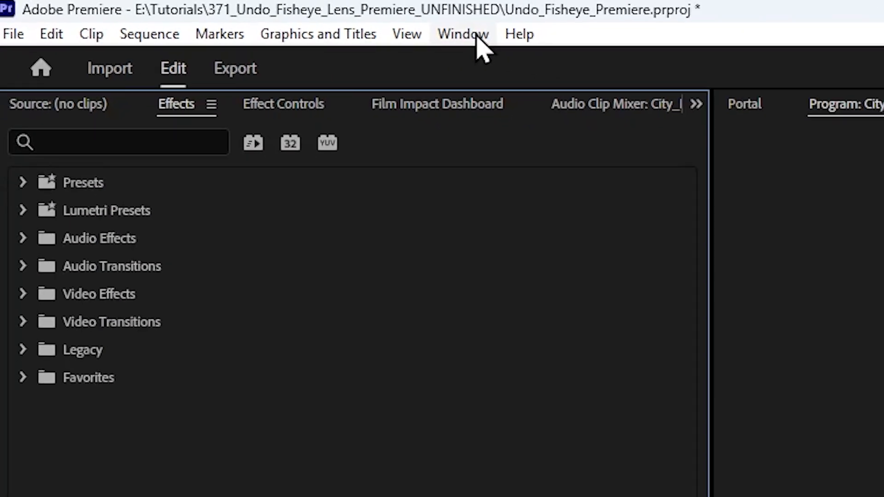
{"action": "left_click", "coordinate": [788, 64]}
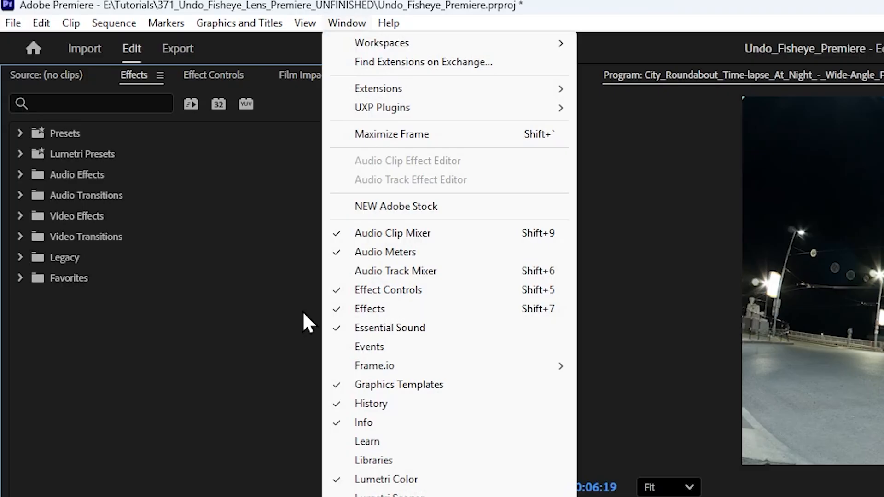
{"action": "left_click", "coordinate": [226, 286]}
{"action": "left_click", "coordinate": [92, 99]}
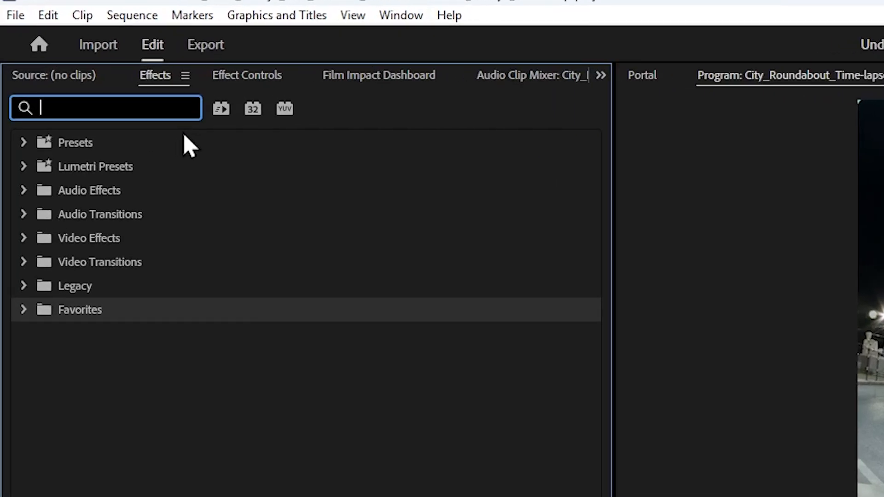
{"action": "type", "text": "Lens d"}
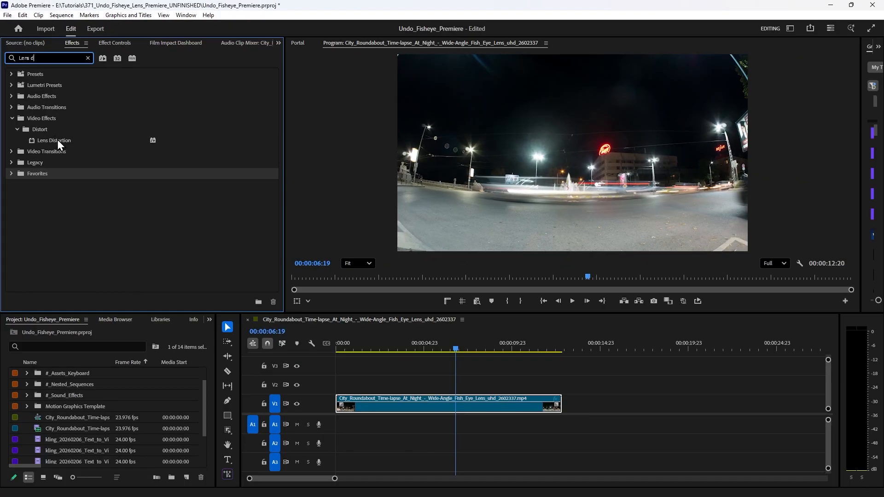
{"action": "left_click_drag", "start_coordinate": [58, 140], "coordinate": [400, 410]}
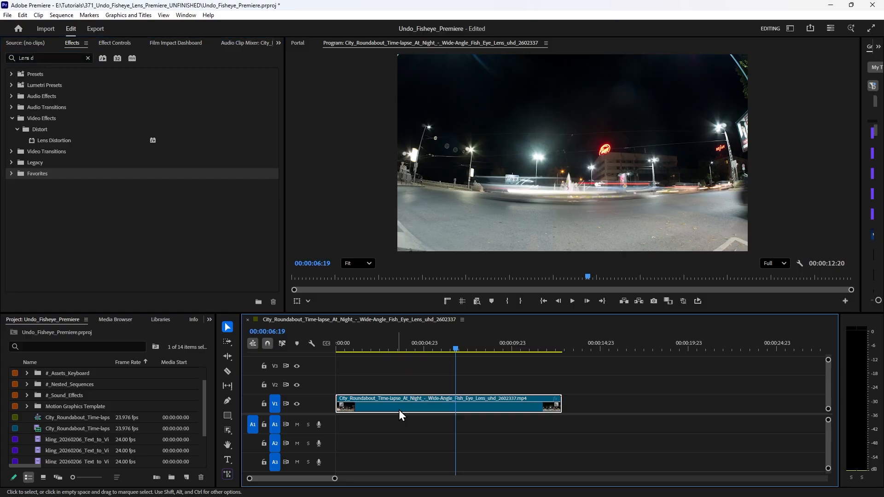
{"action": "left_click", "coordinate": [54, 139]}
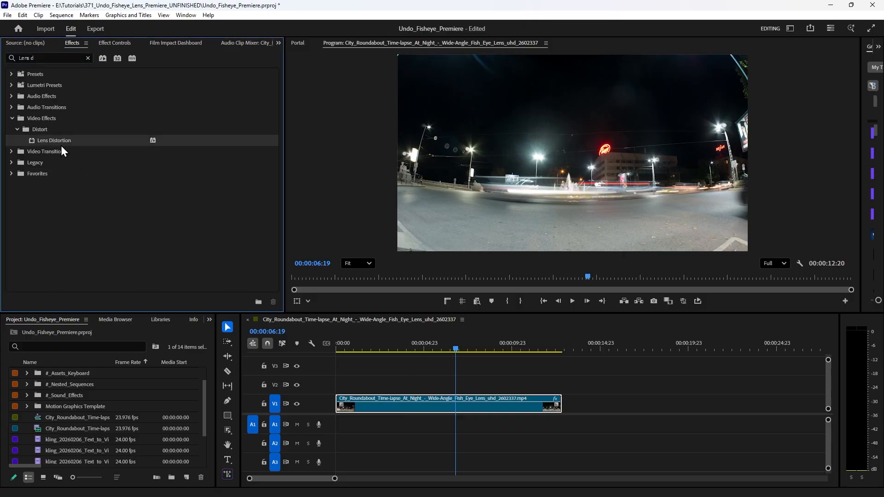
{"action": "left_click_drag", "start_coordinate": [60, 142], "coordinate": [405, 410]}
Show the roundabout clip's effect settings and bring the Lens Distortion parameters into view
{"action": "left_click", "coordinate": [110, 43]}
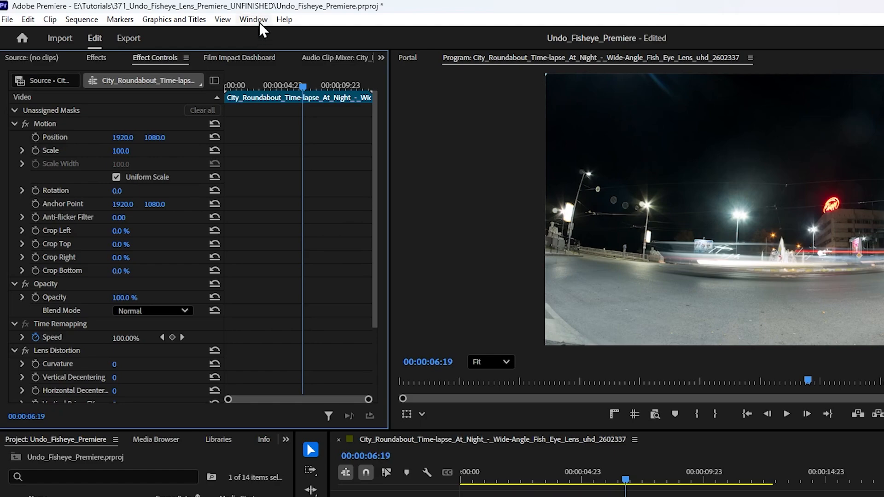
{"action": "left_click", "coordinate": [253, 19]}
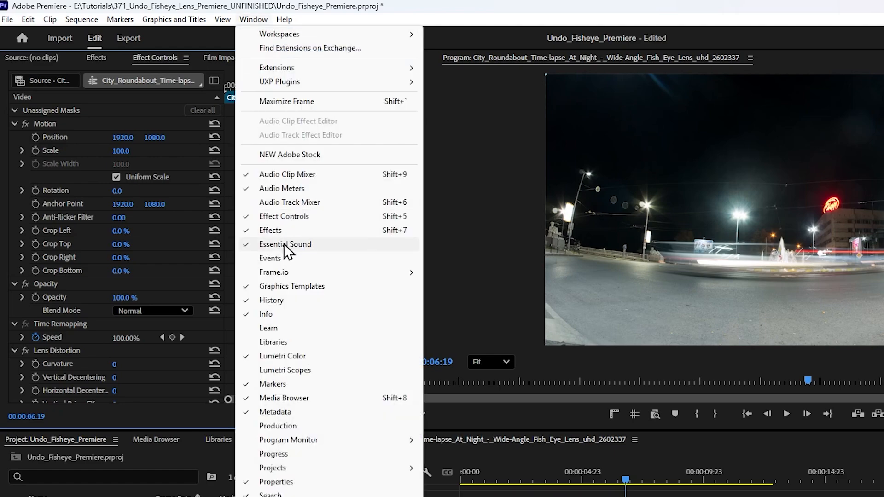
{"action": "left_click", "coordinate": [207, 40]}
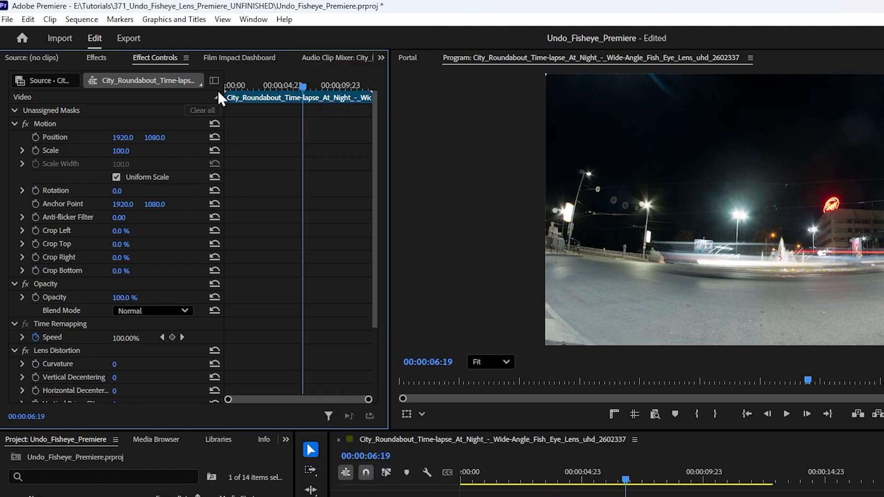
{"action": "scroll", "coordinate": [137, 178], "scroll_direction": "down", "scroll_amount": 4}
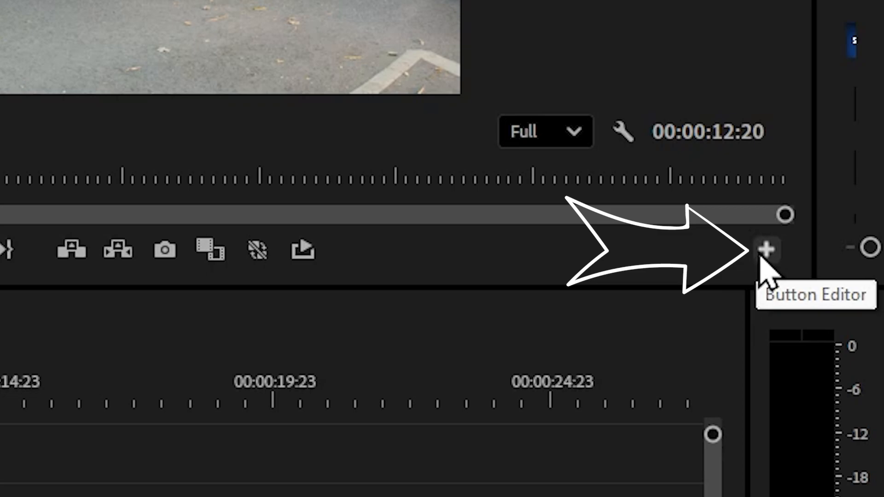
Turn on the Program Monitor rulers and place a horizontal guide along the horizon, at about 67% of the frame height
{"action": "left_click", "coordinate": [766, 251]}
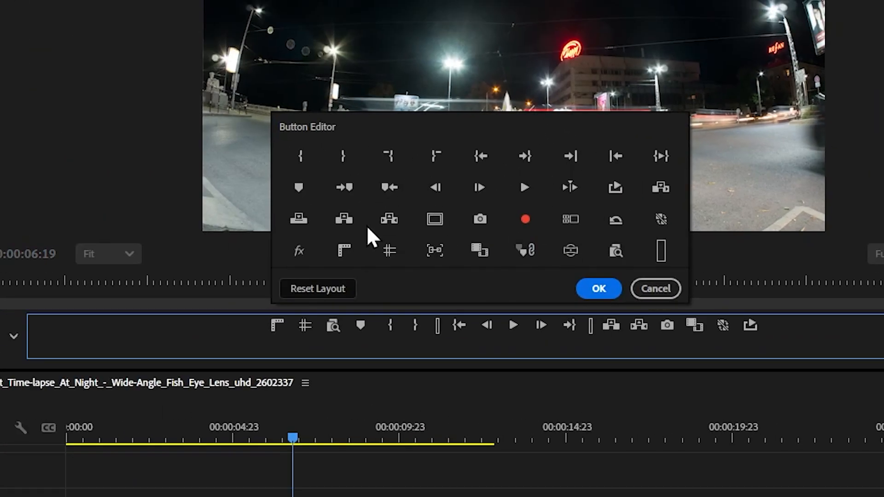
{"action": "left_click", "coordinate": [649, 290]}
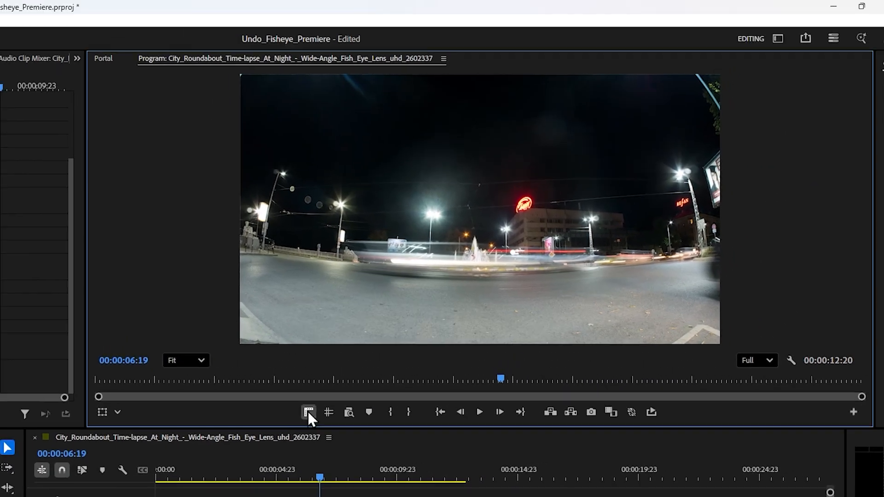
{"action": "left_click", "coordinate": [277, 348]}
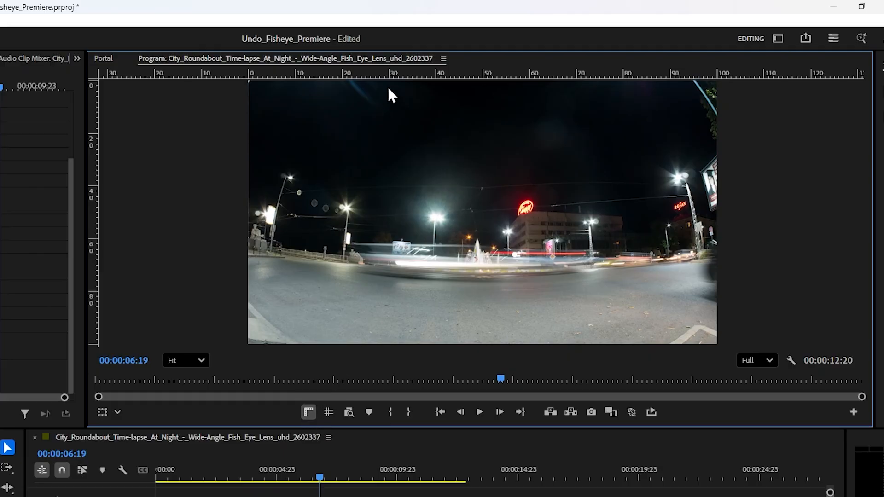
{"action": "left_click_drag", "start_coordinate": [389, 73], "coordinate": [403, 263]}
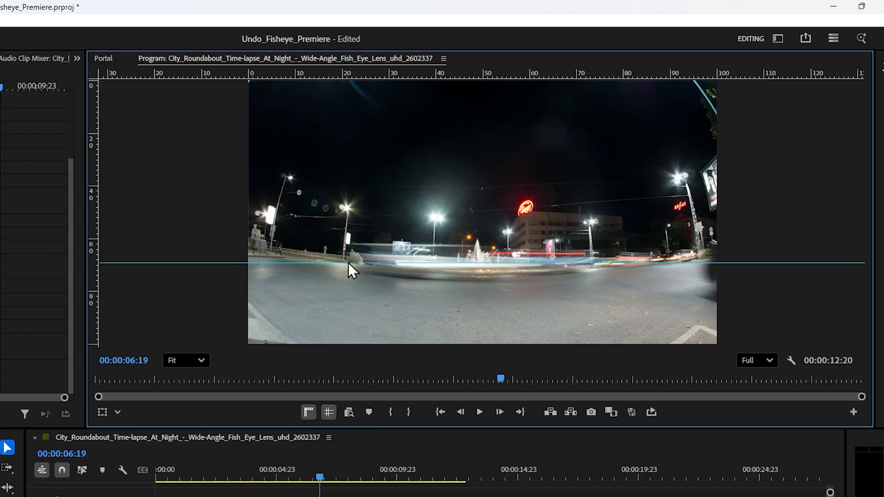
{"action": "mouse_move", "coordinate": [345, 264]}
{"action": "left_mouse_down"}
{"action": "mouse_move", "coordinate": [343, 246]}
{"action": "mouse_move", "coordinate": [349, 254]}
{"action": "left_mouse_up"}
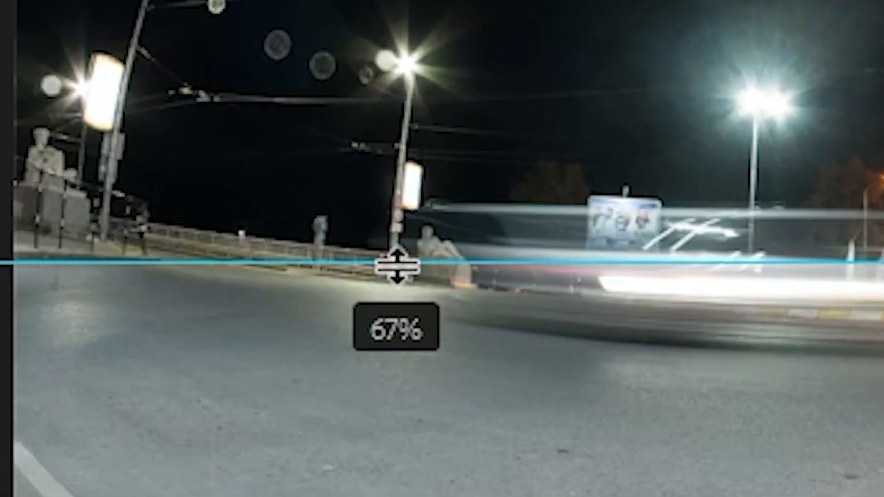
{"action": "left_click_drag", "start_coordinate": [444, 253], "coordinate": [367, 263]}
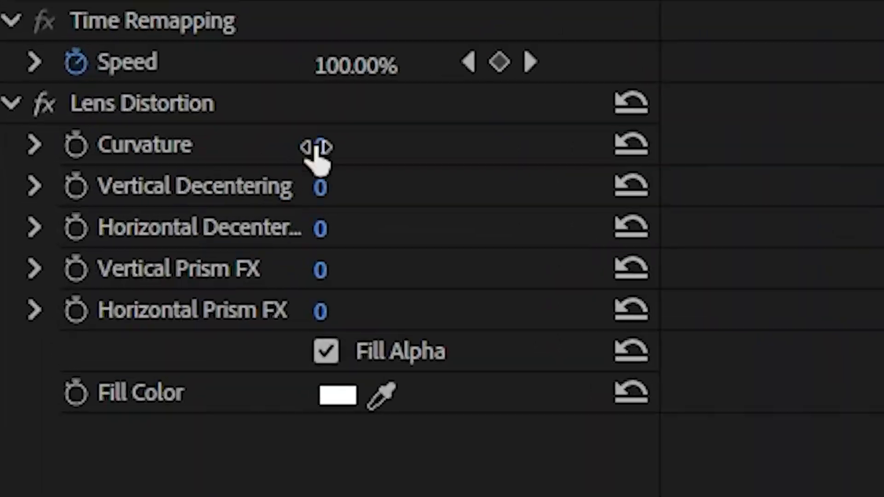
Set the Lens Distortion Curvature to -26 so the horizon straightens along the guide
{"action": "left_click_drag", "start_coordinate": [84, 200], "coordinate": [82, 200]}
{"action": "left_click_drag", "start_coordinate": [339, 143], "coordinate": [297, 144]}
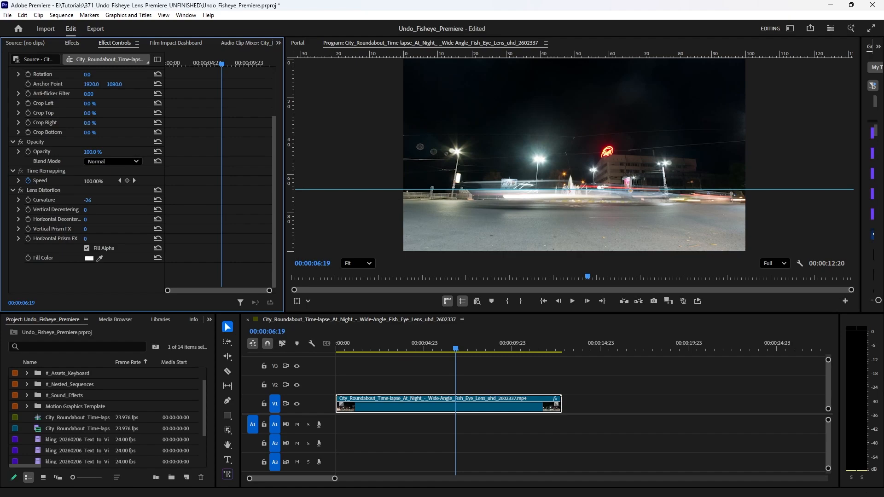
{"action": "left_click_drag", "start_coordinate": [87, 200], "coordinate": [88, 193]}
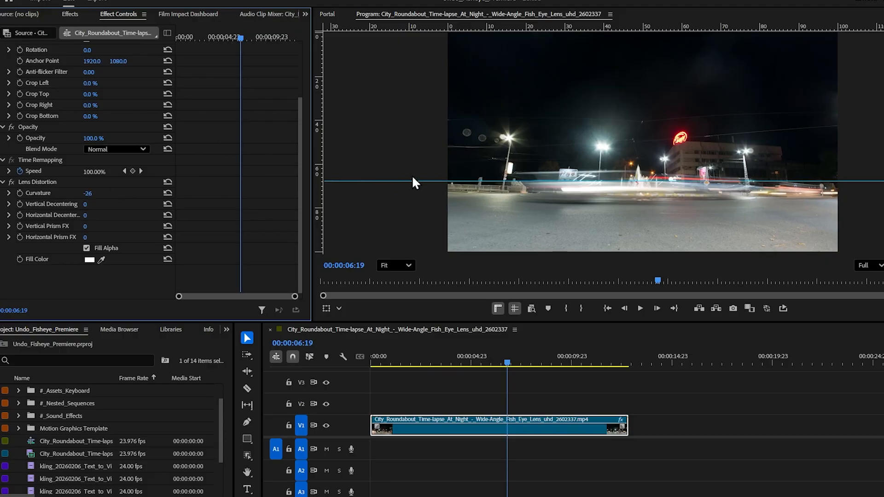
Zoom the Program Monitor out to 16% and review the corrected clip by scrubbing and playing it from the beginning
{"action": "scroll", "coordinate": [569, 174], "scroll_direction": "down", "scroll_amount": 2}
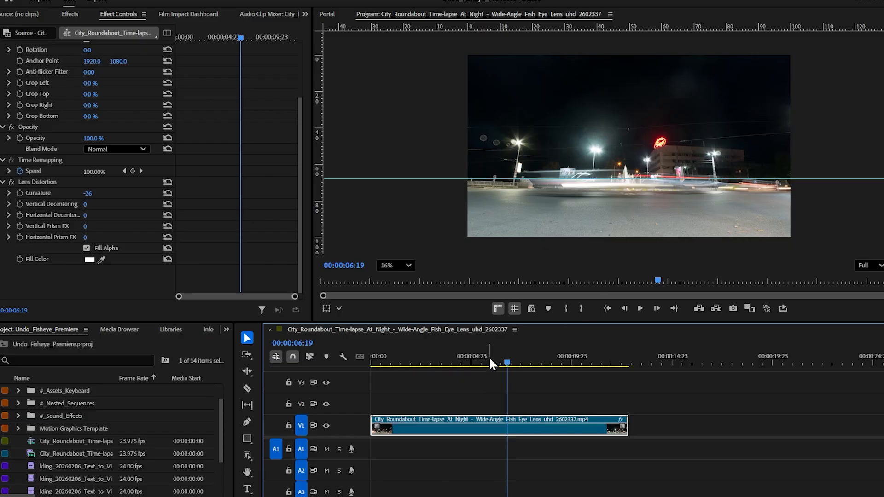
{"action": "left_click_drag", "start_coordinate": [489, 356], "coordinate": [513, 362]}
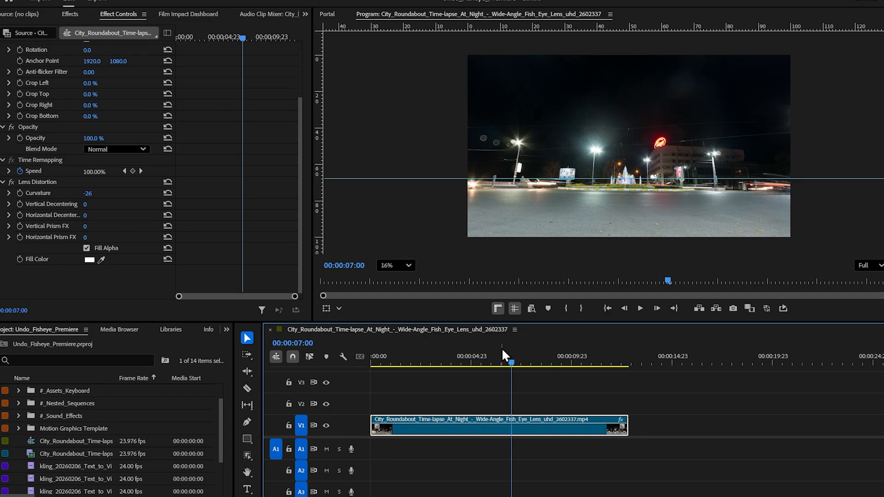
{"action": "left_click_drag", "start_coordinate": [439, 361], "coordinate": [342, 371]}
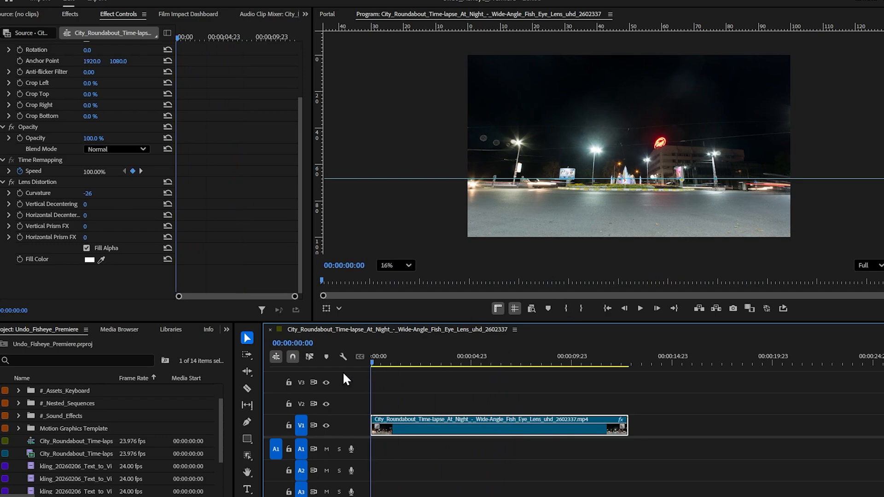
{"action": "key", "text": "space"}
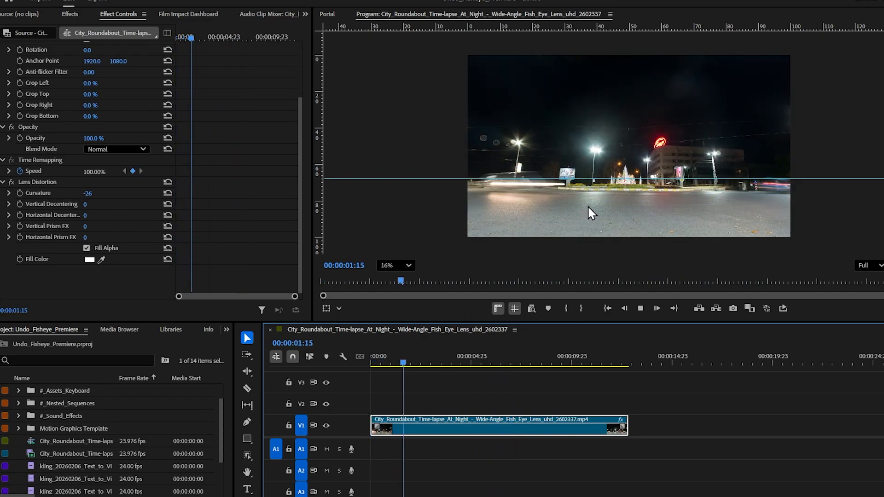
{"action": "key", "text": "space"}
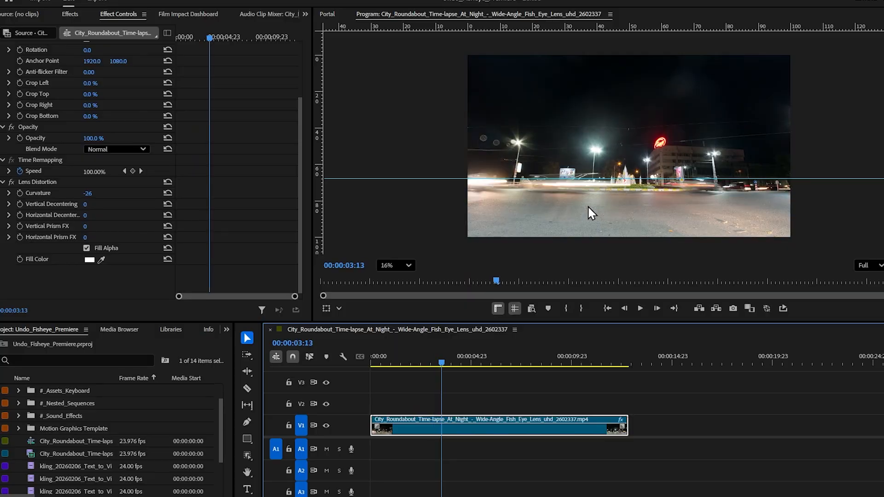
{"action": "left_click_drag", "start_coordinate": [464, 359], "coordinate": [483, 364]}
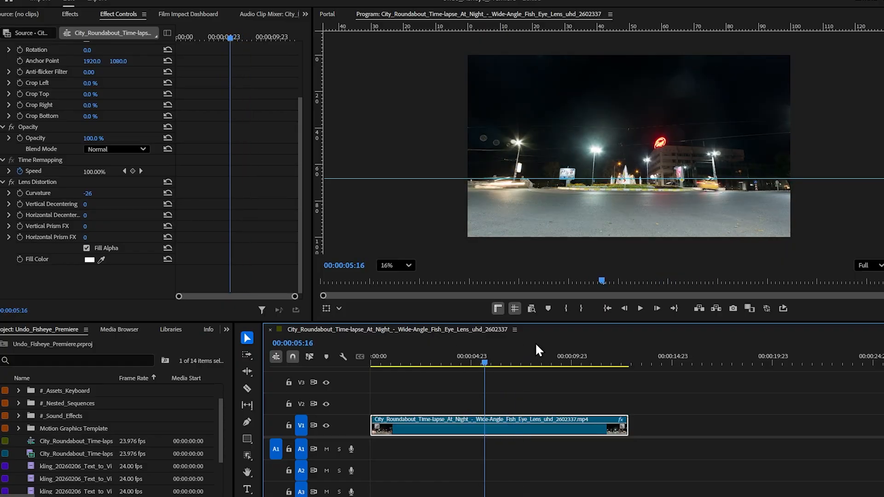
{"action": "left_click", "coordinate": [552, 217]}
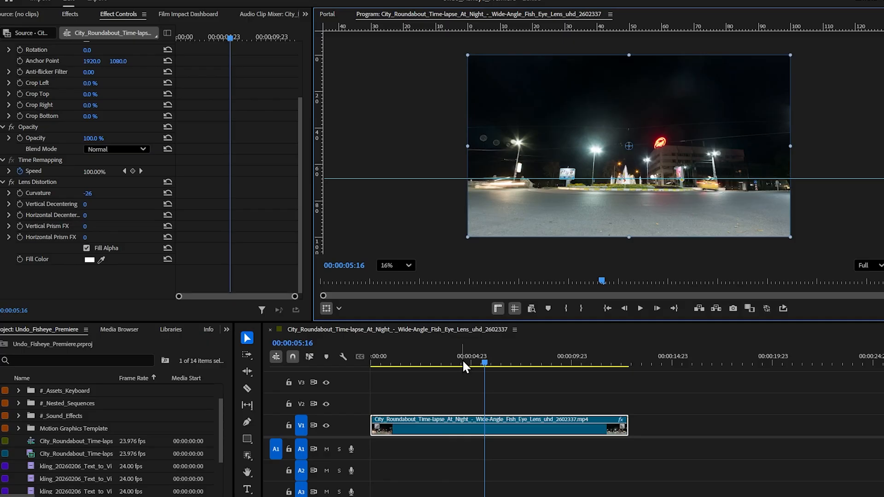
{"action": "mouse_move", "coordinate": [456, 362]}
{"action": "left_mouse_down"}
{"action": "mouse_move", "coordinate": [427, 362]}
{"action": "mouse_move", "coordinate": [490, 362]}
{"action": "mouse_move", "coordinate": [468, 362]}
{"action": "left_mouse_up"}
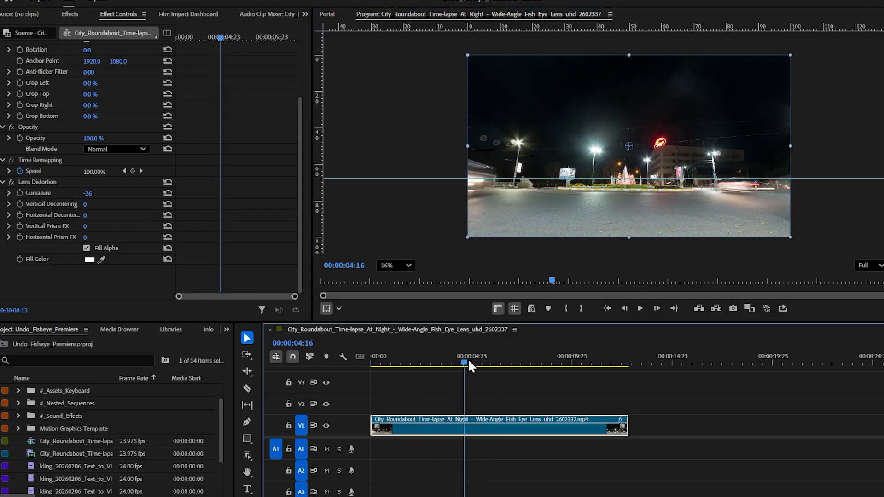
{"action": "key", "text": "space"}
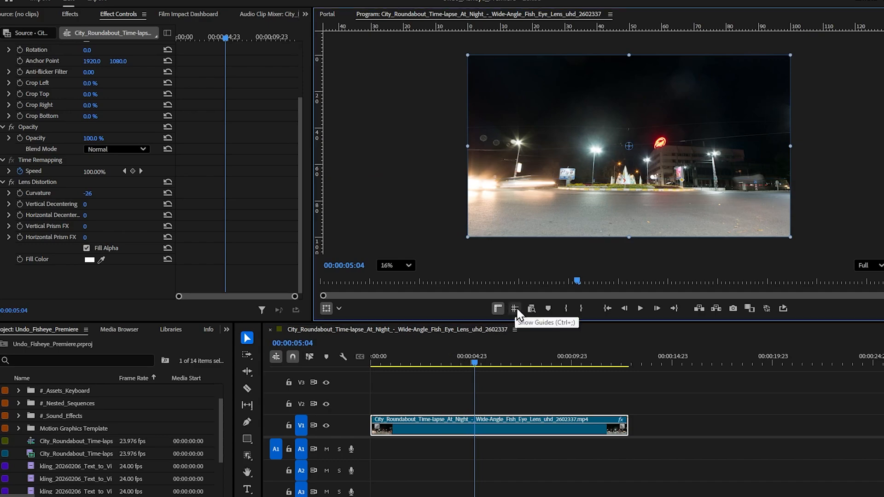
Hide the guide and the rulers in the Program Monitor
{"action": "left_click", "coordinate": [498, 309]}
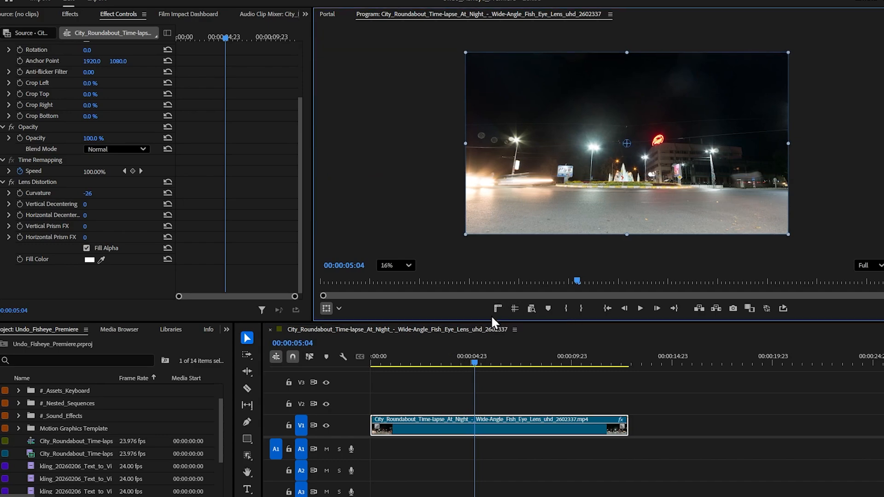